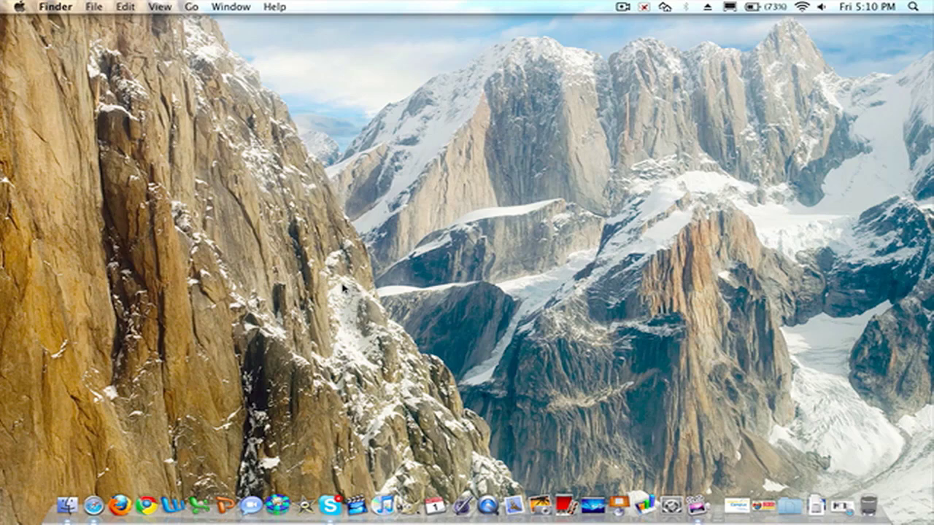
# Step: Open the ScreenFlow menu-bar menu and dismiss it again
pyautogui.click(620, 7)
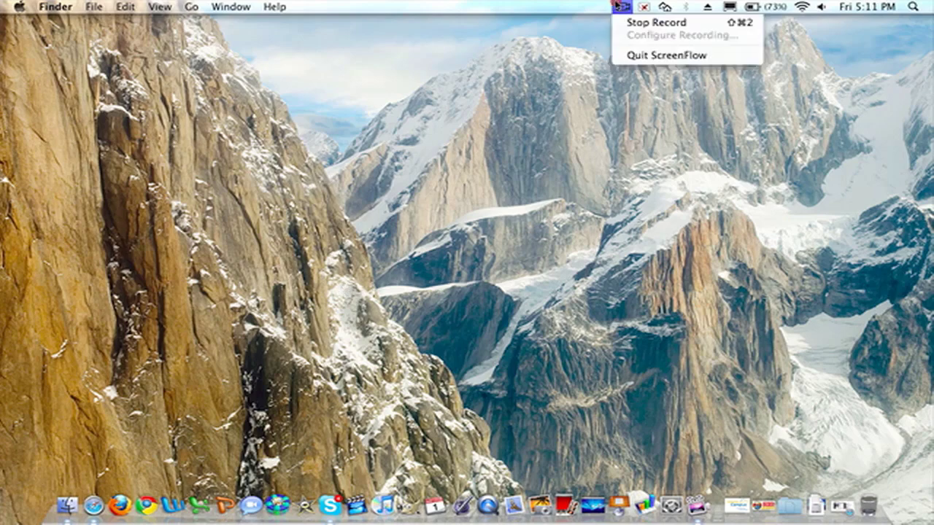
pyautogui.click(655, 22)
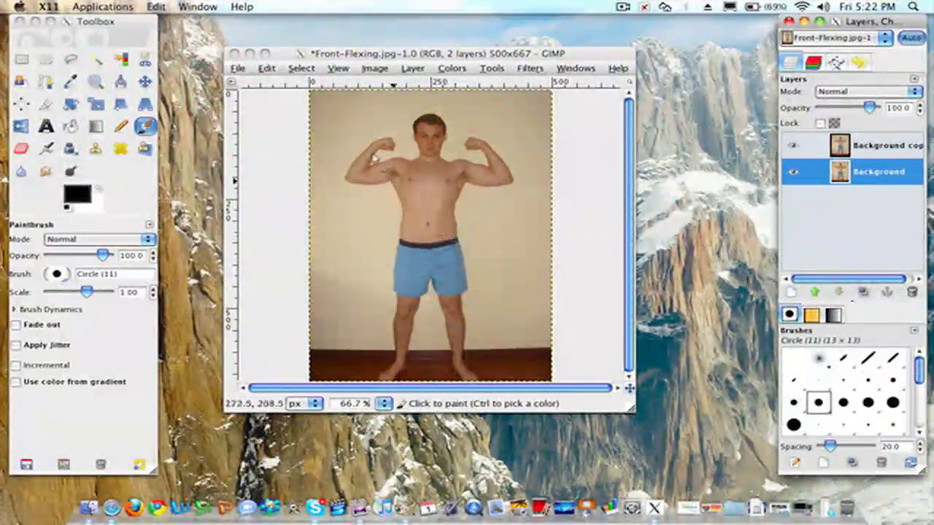
# Step: Bring the Front-Flexing.jpg window forward and select the Background copy layer
pyautogui.click(305, 53)
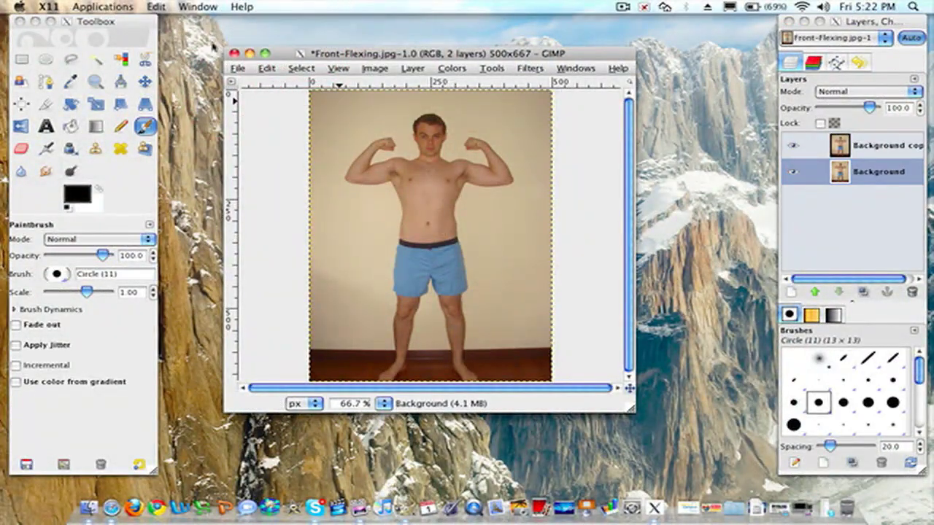
pyautogui.press('super+Tab')
pyautogui.press('super+Tab')
pyautogui.press('super+Tab')
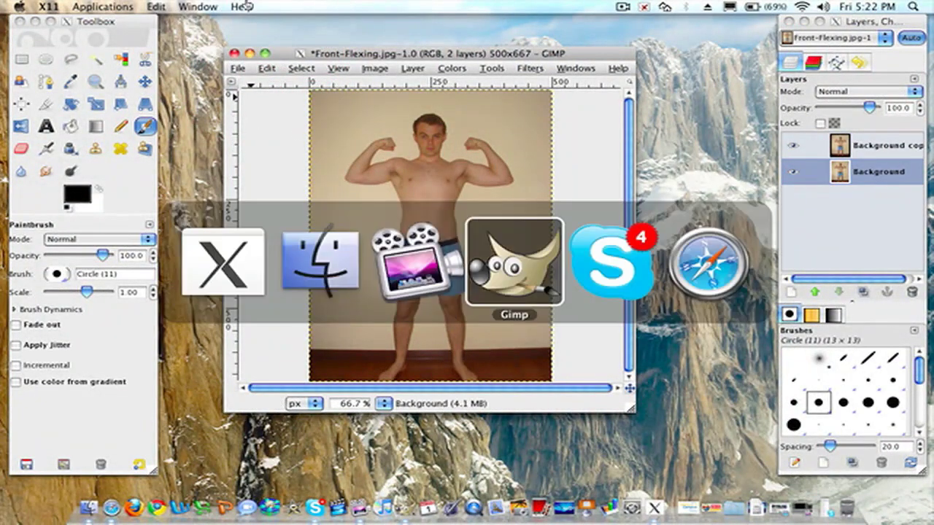
pyautogui.click(293, 55)
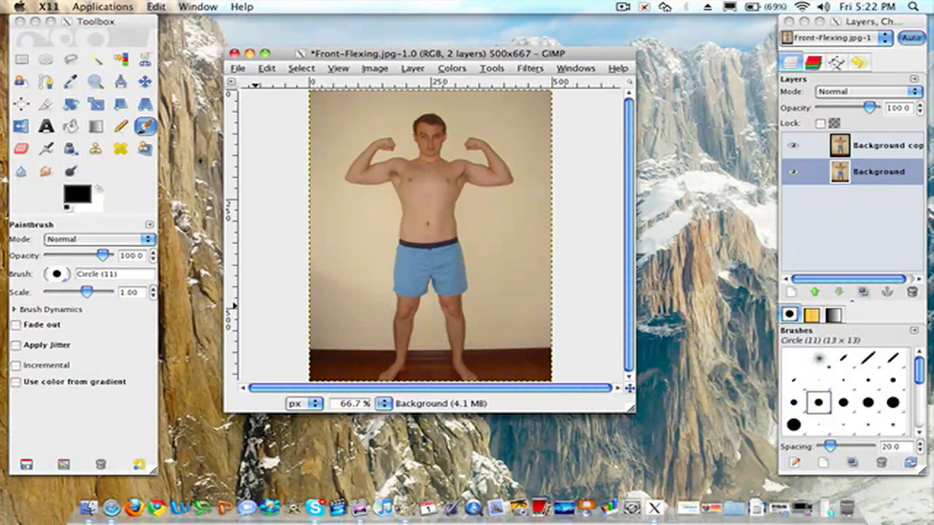
pyautogui.press('XF86AudioRaiseVolume')
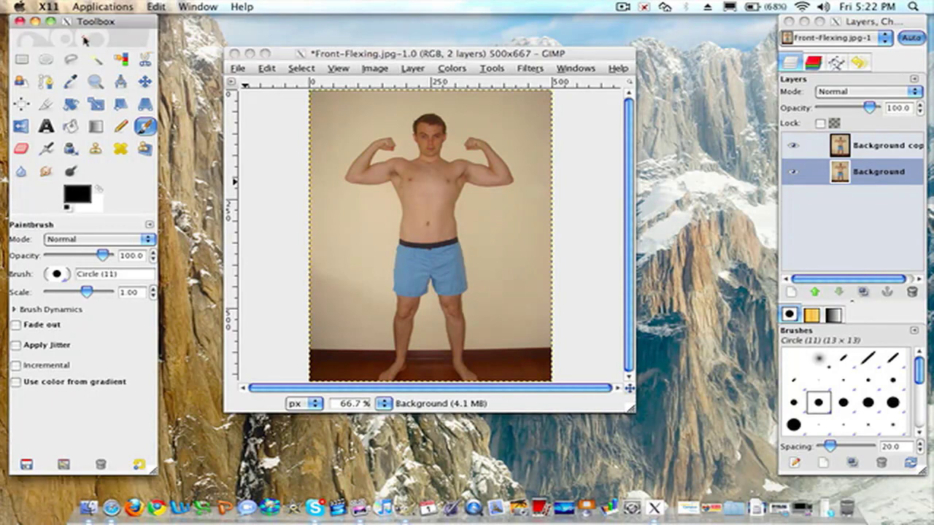
pyautogui.click(442, 56)
pyautogui.click(871, 142)
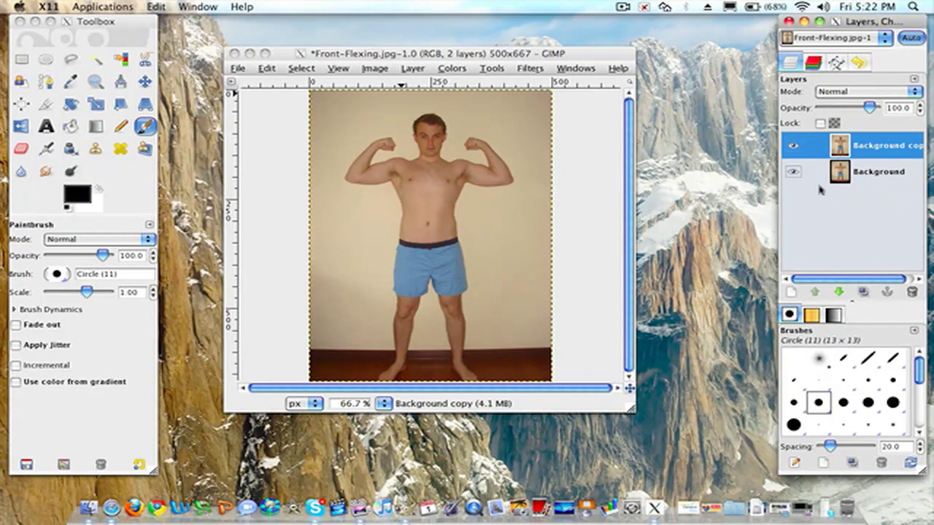
# Step: Open Filters > Distorts > IWarp on the Background copy, set to Grow with deform amount 0.19
pyautogui.click(480, 56)
pyautogui.click(519, 68)
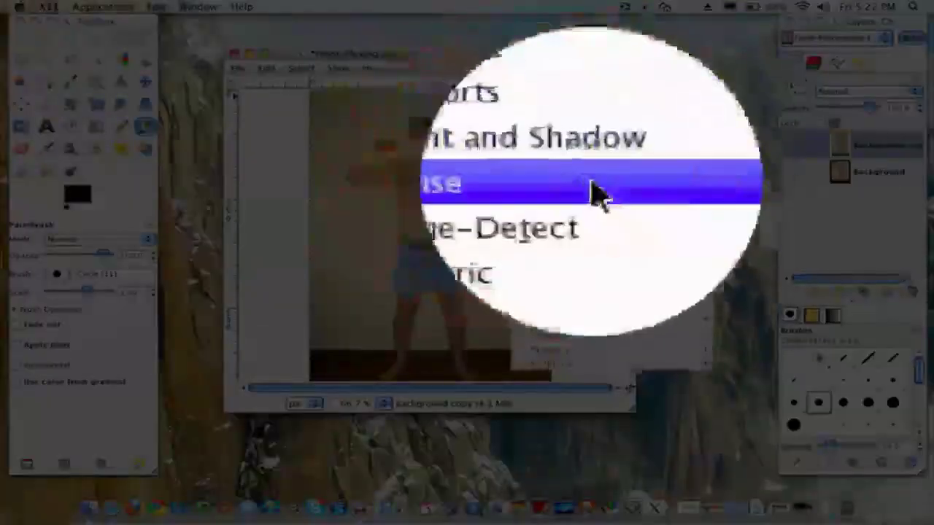
pyautogui.moveTo(621, 145)
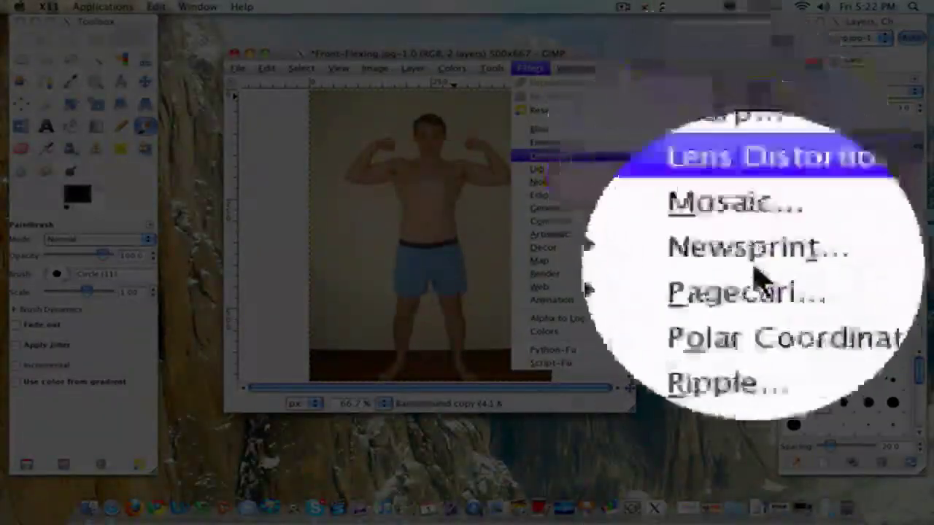
pyautogui.click(764, 224)
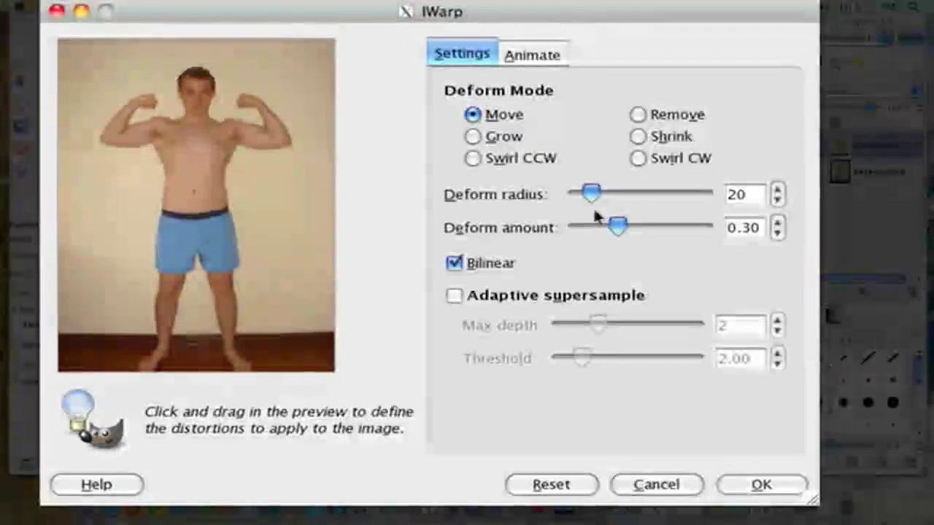
pyautogui.click(480, 139)
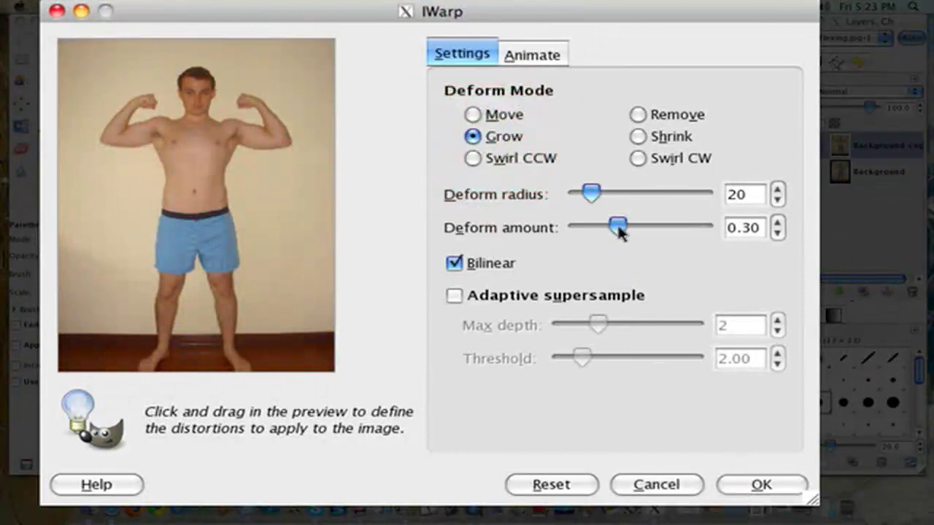
pyautogui.moveTo(617, 227); pyautogui.dragTo(610, 232)
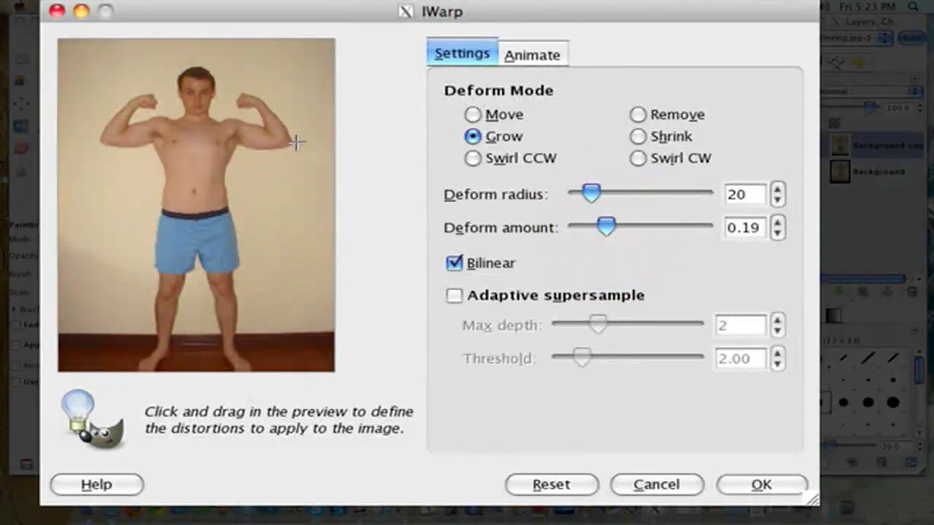
pyautogui.click(255, 132)
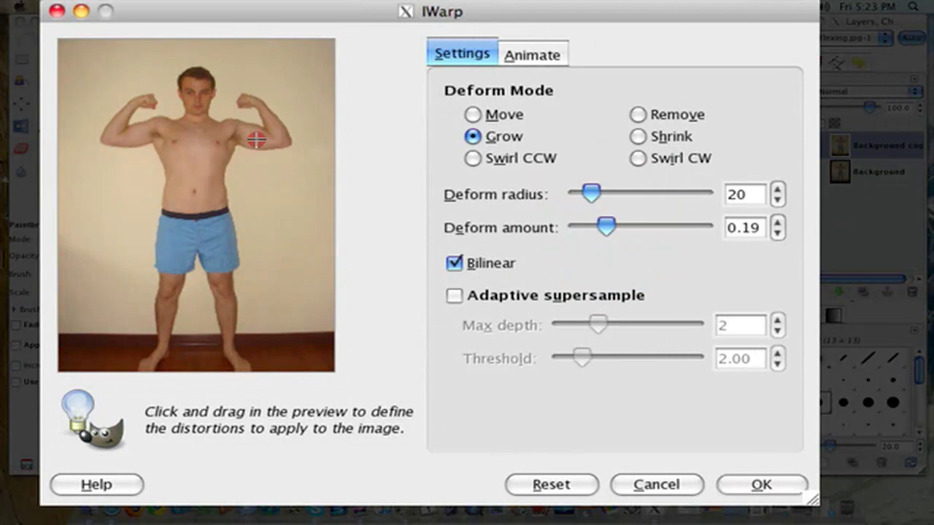
# Step: Grow the bicep on the right of the photo in the IWarp preview
pyautogui.click(261, 134)
pyautogui.click(272, 138)
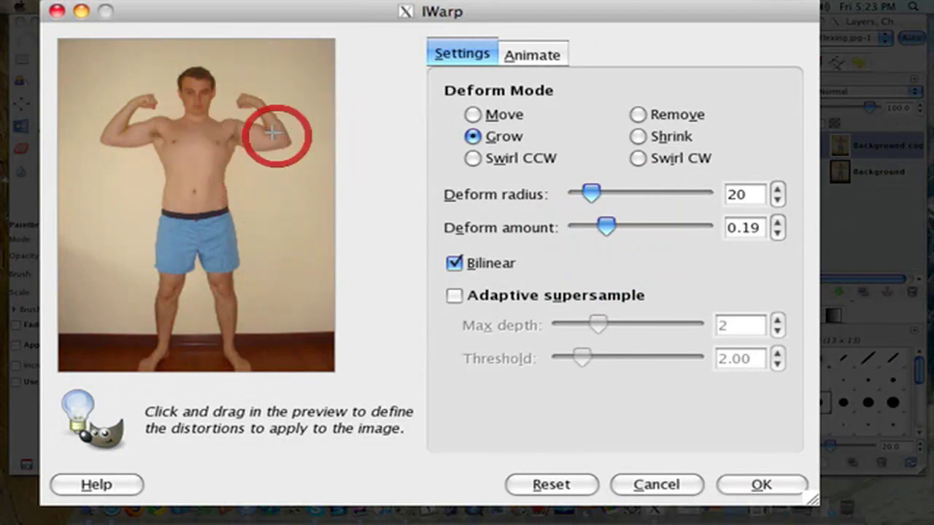
pyautogui.click(269, 122)
pyautogui.click(268, 119)
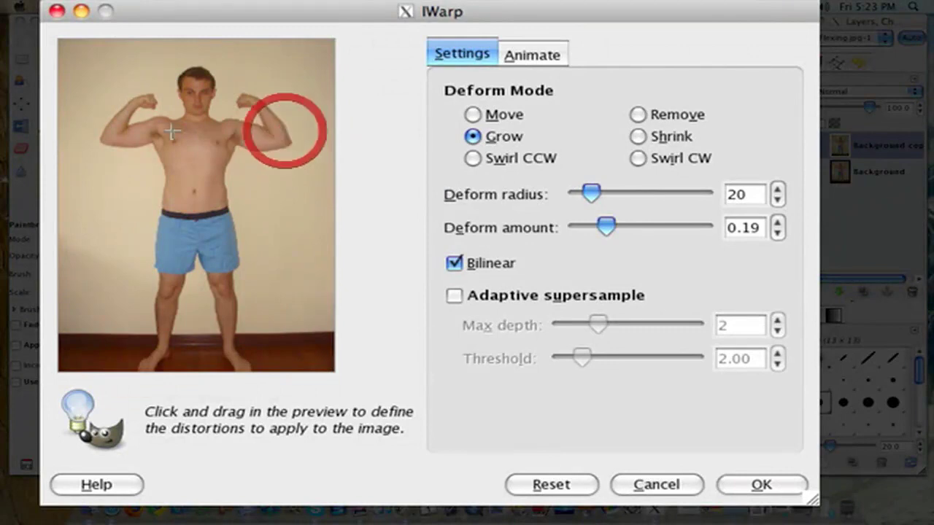
# Step: Swell the bicep on the left of the photo with repeated Grow strokes
pyautogui.click(132, 135)
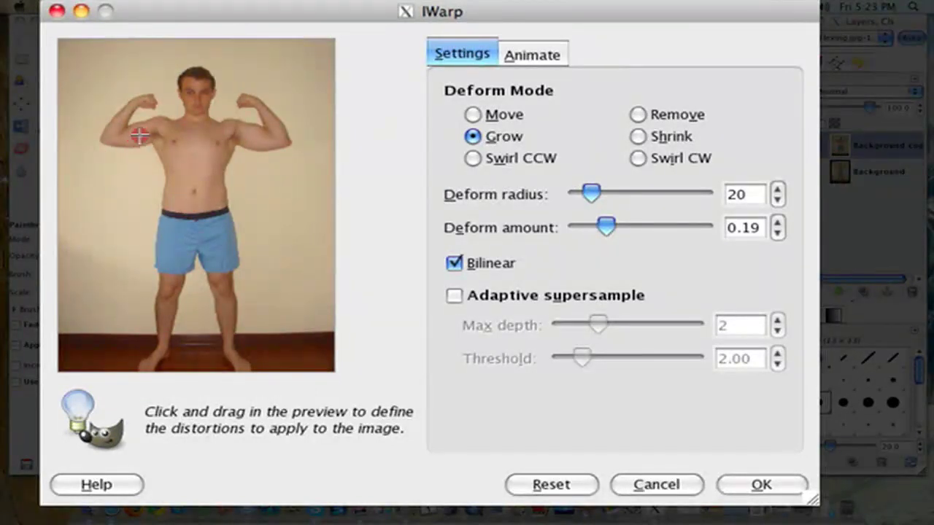
pyautogui.click(131, 135)
pyautogui.moveTo(117, 139); pyautogui.dragTo(138, 132)
pyautogui.click(127, 124)
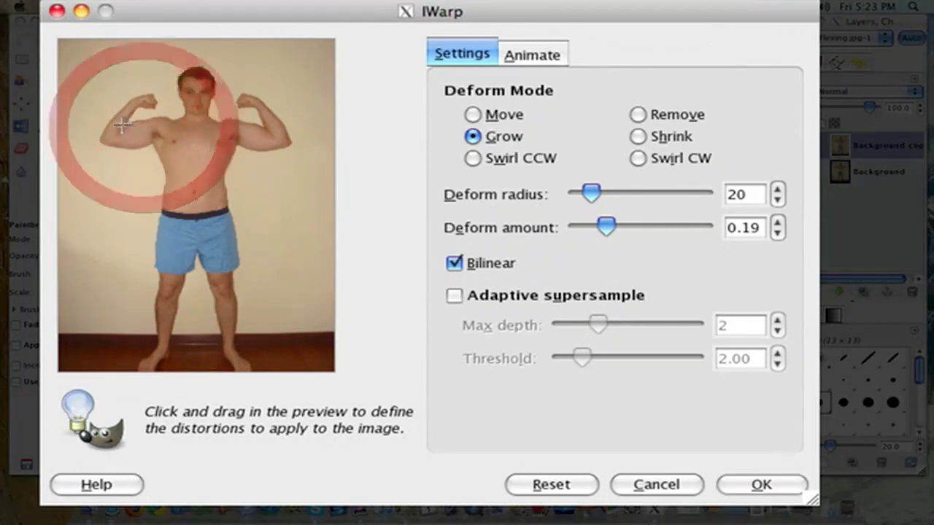
pyautogui.click(124, 120)
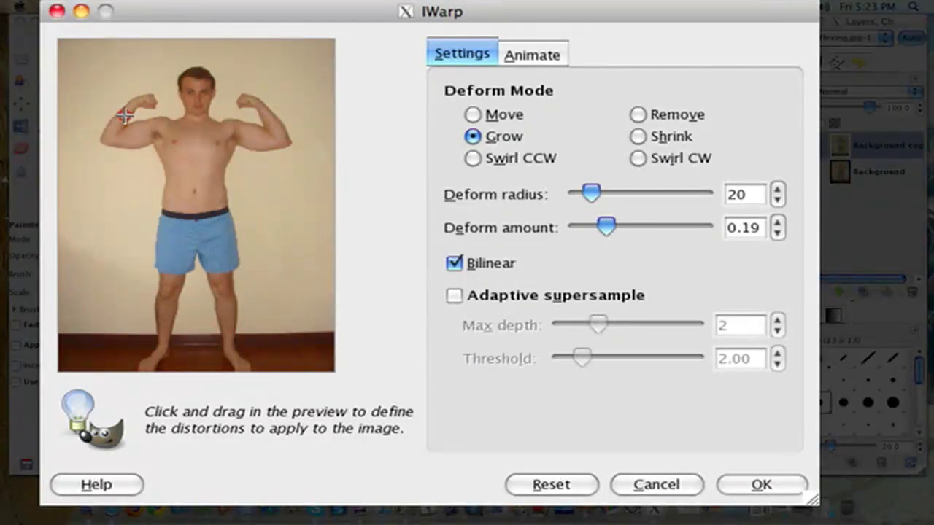
pyautogui.click(124, 116)
pyautogui.moveTo(117, 144)
pyautogui.mouseDown()
pyautogui.moveTo(147, 139)
pyautogui.moveTo(157, 121)
pyautogui.mouseUp()
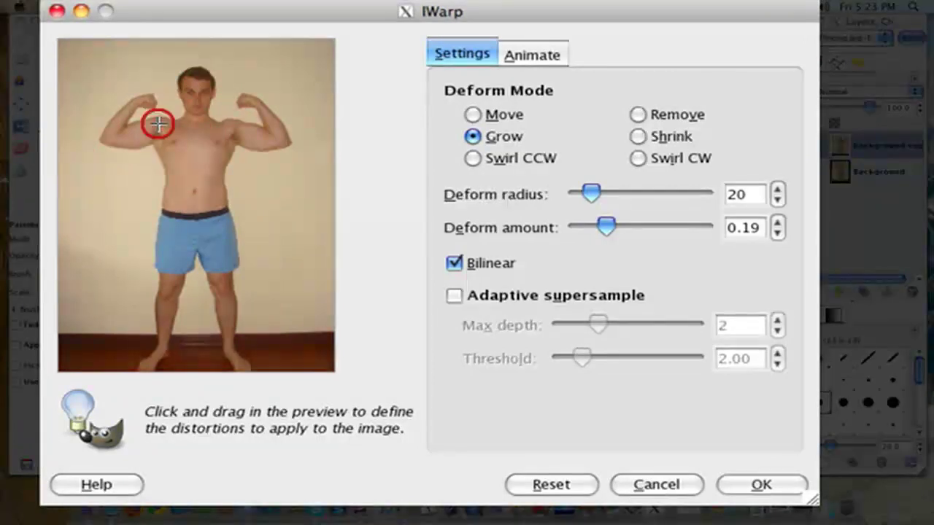
# Step: Enlarge the chest on the right side and grow the left bicep once more
pyautogui.click(227, 124)
pyautogui.moveTo(226, 124)
pyautogui.mouseDown()
pyautogui.moveTo(242, 124)
pyautogui.moveTo(211, 122)
pyautogui.mouseUp()
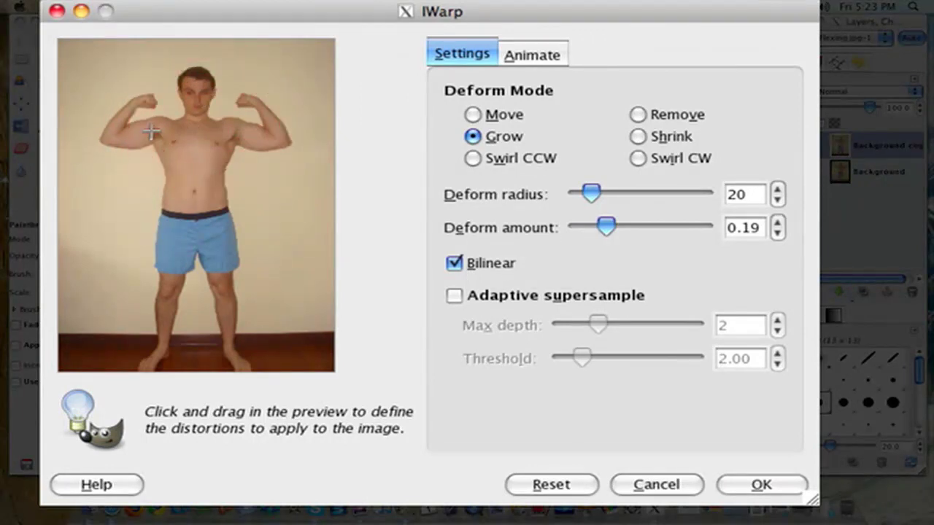
pyautogui.moveTo(152, 130); pyautogui.dragTo(127, 136)
pyautogui.click(761, 485)
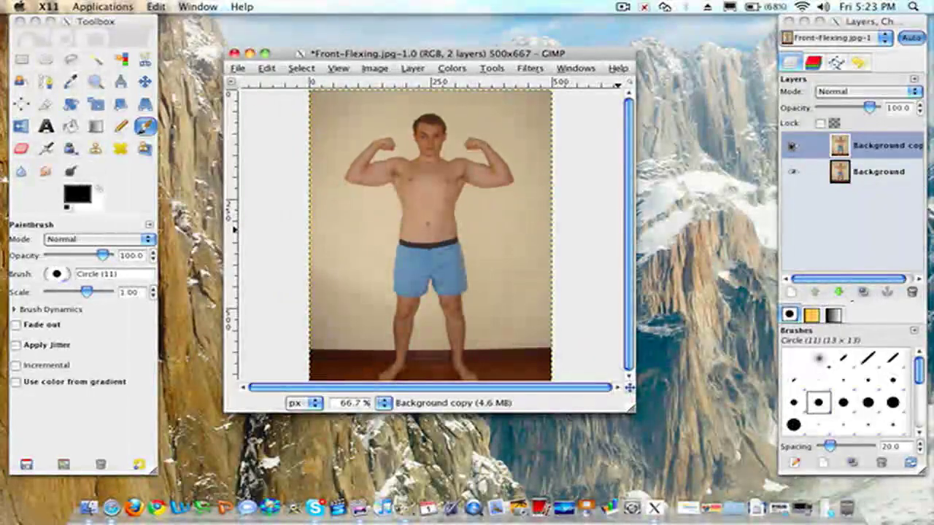
pyautogui.click(793, 146)
pyautogui.click(793, 146)
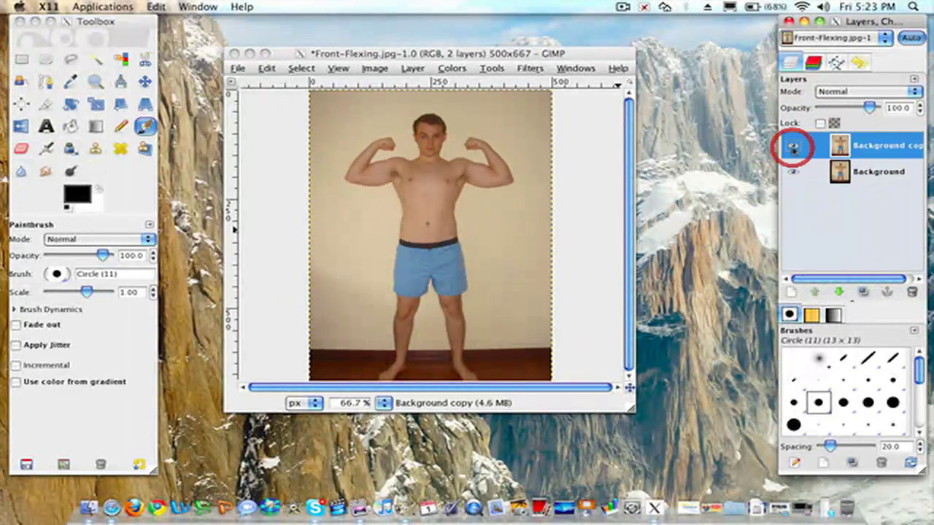
pyautogui.click(793, 146)
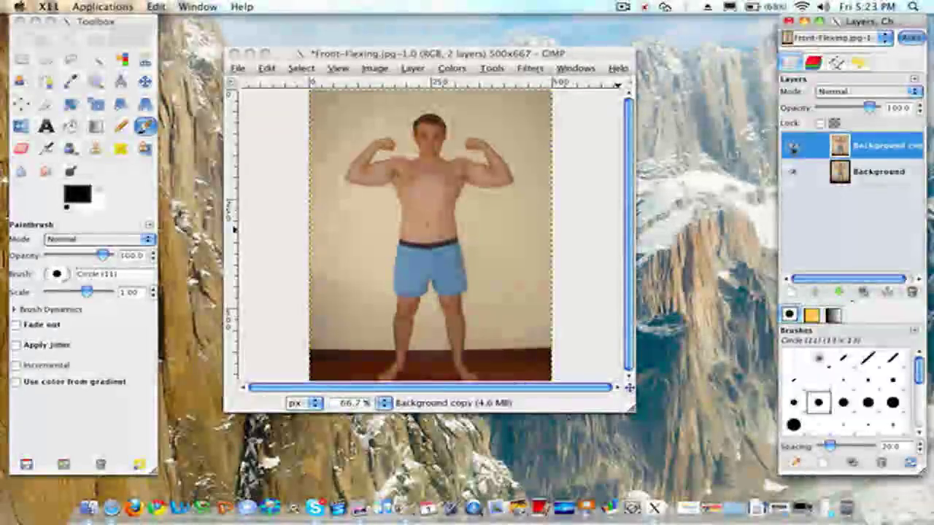
pyautogui.click(793, 148)
pyautogui.click(793, 148)
pyautogui.click(793, 147)
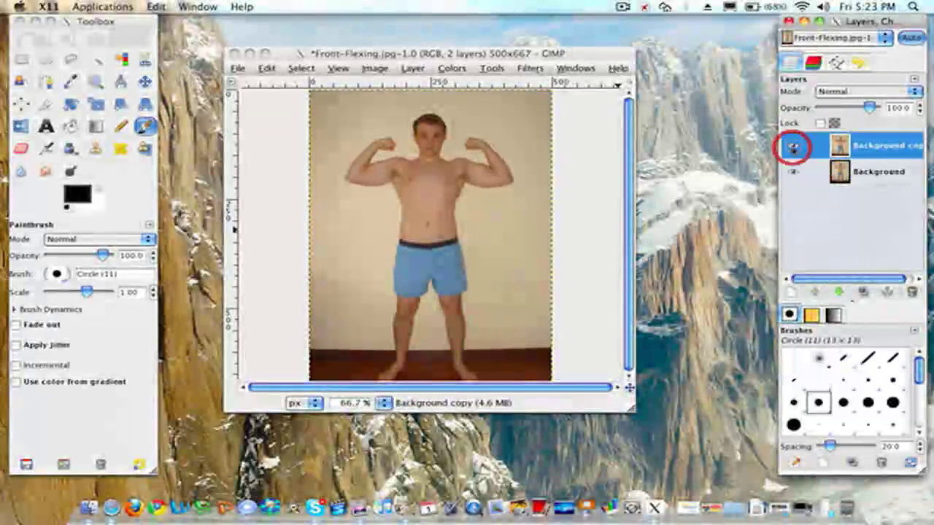
pyautogui.click(794, 148)
pyautogui.click(793, 147)
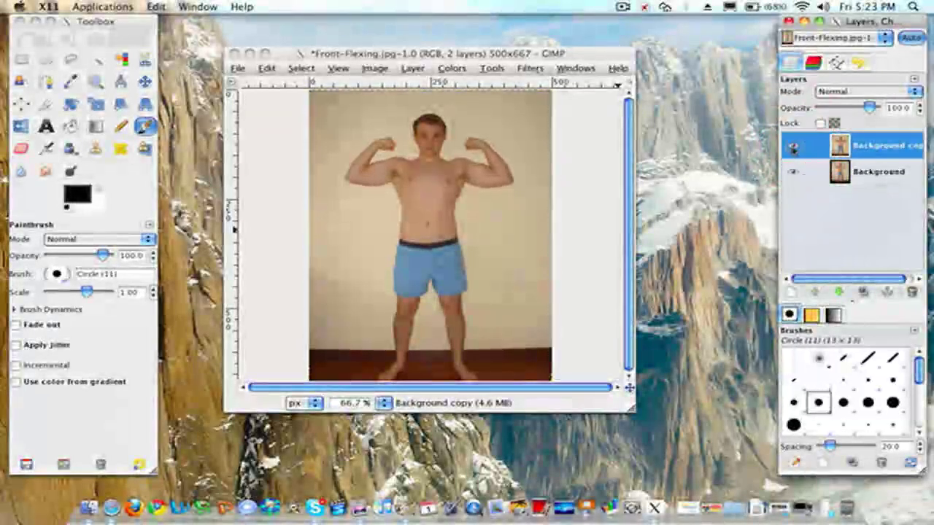
pyautogui.click(793, 147)
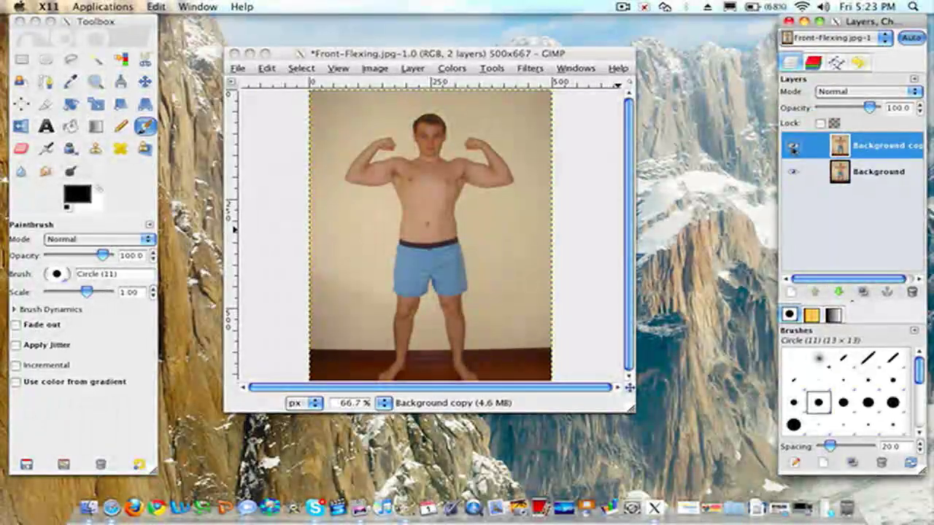
pyautogui.click(793, 147)
pyautogui.click(793, 147)
pyautogui.click(793, 147)
pyautogui.click(793, 147)
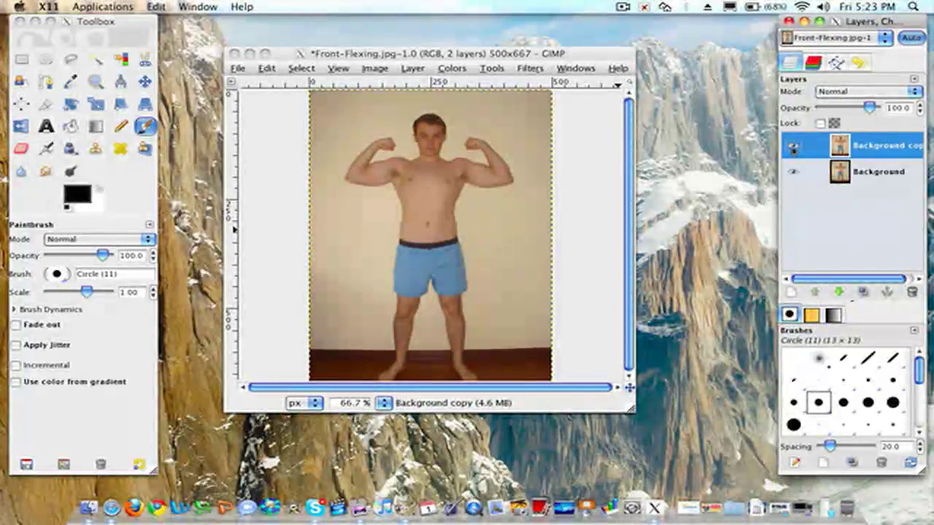
pyautogui.click(793, 147)
pyautogui.click(793, 147)
pyautogui.click(793, 148)
pyautogui.click(793, 147)
pyautogui.click(793, 147)
pyautogui.click(793, 147)
pyautogui.click(793, 148)
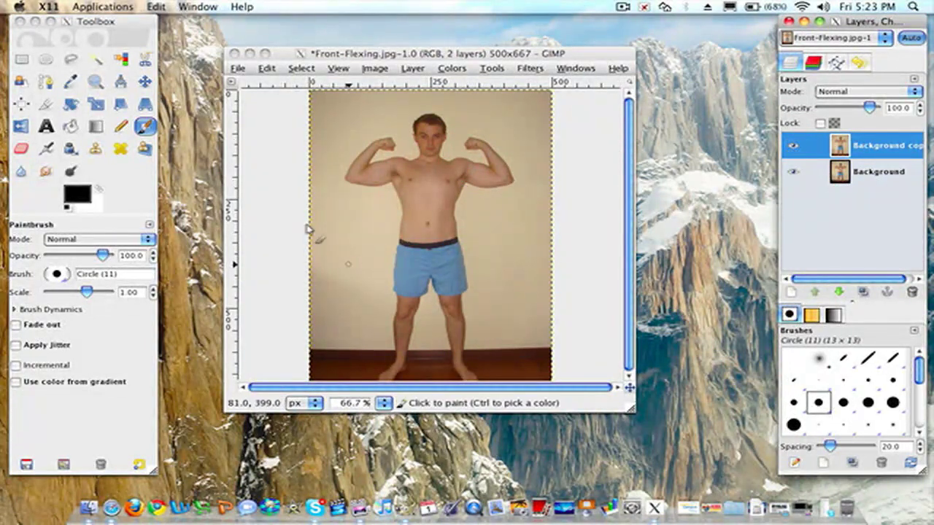
pyautogui.click(793, 147)
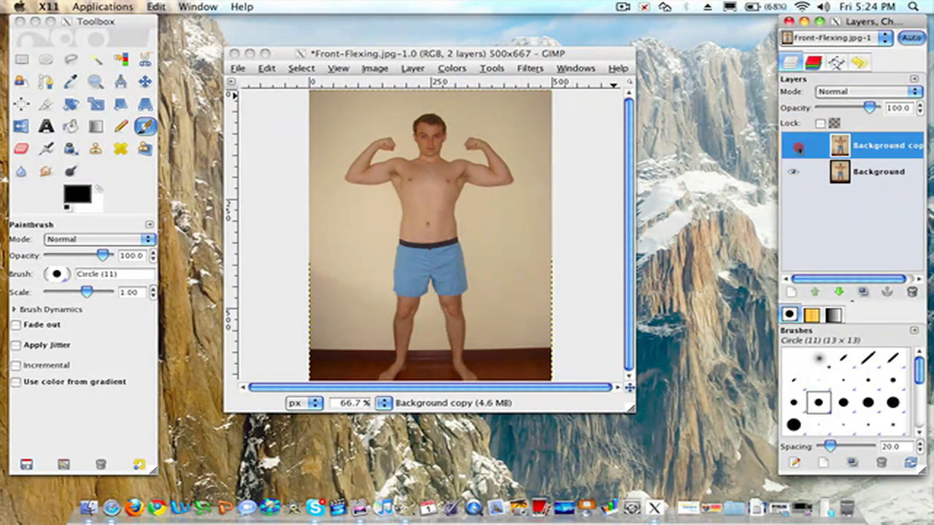
pyautogui.click(796, 148)
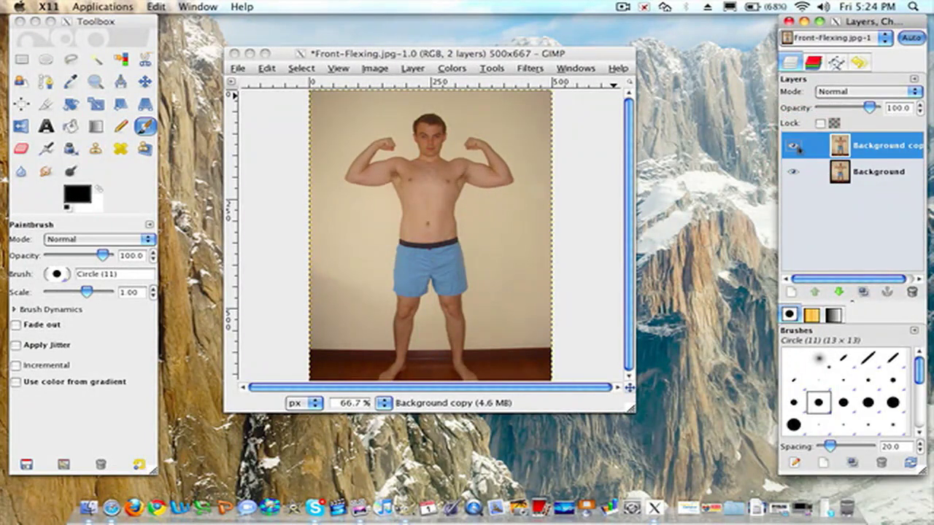
pyautogui.click(797, 148)
pyautogui.moveTo(493, 57); pyautogui.dragTo(501, 58)
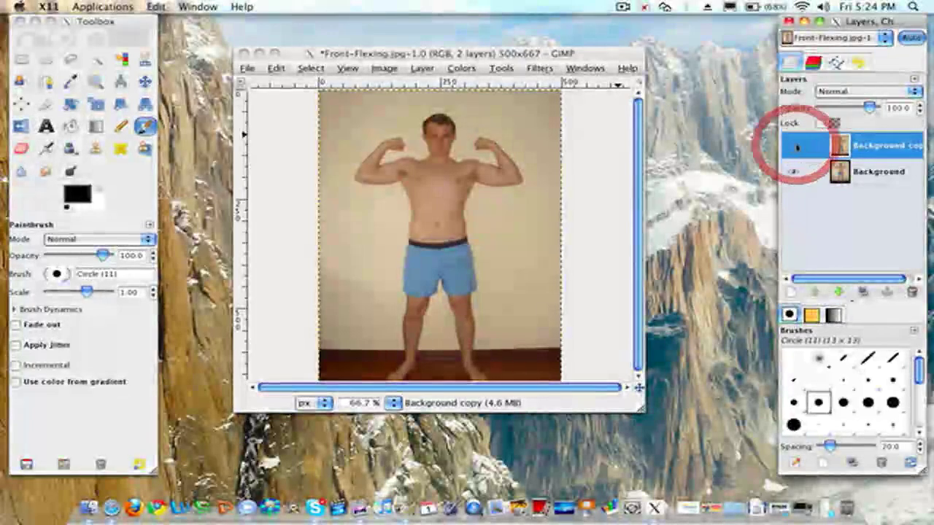
pyautogui.click(795, 145)
pyautogui.click(795, 145)
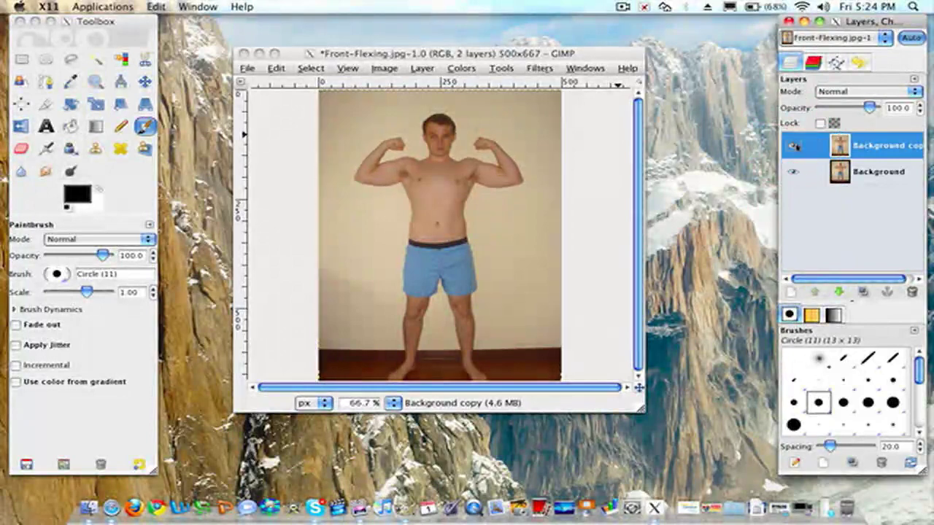
pyautogui.click(795, 145)
pyautogui.click(795, 145)
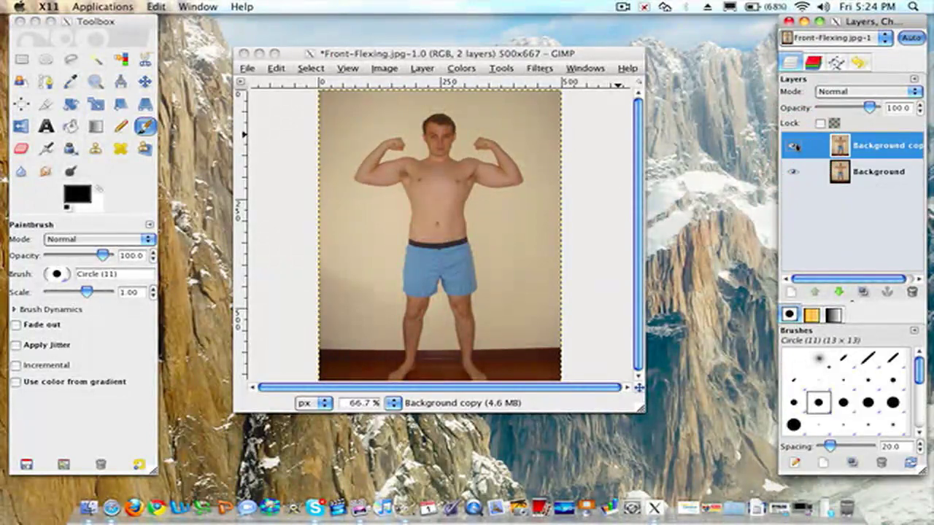
pyautogui.click(795, 145)
pyautogui.click(795, 145)
# Step: Quit X11 with Cmd+Q and confirm, closing GIMP without saving Front-Flexing.jpg
pyautogui.click(259, 91)
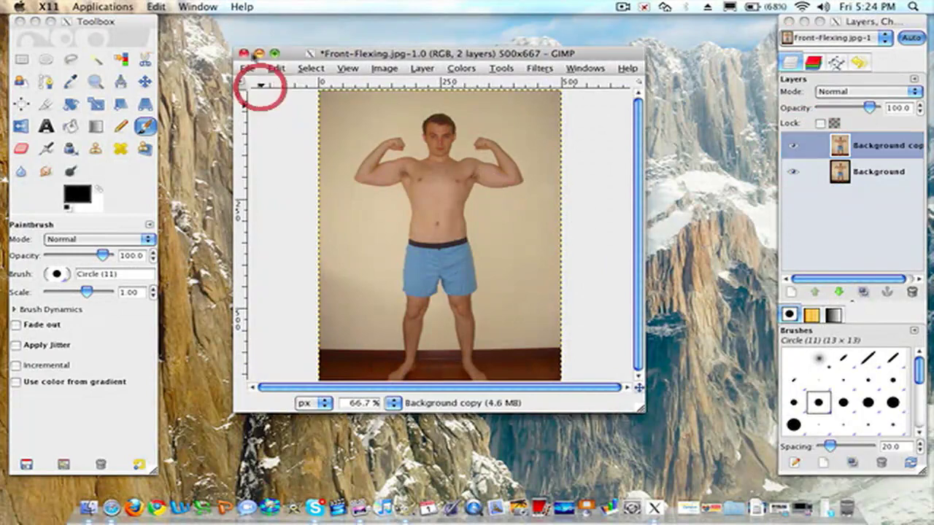
pyautogui.press('super+q')
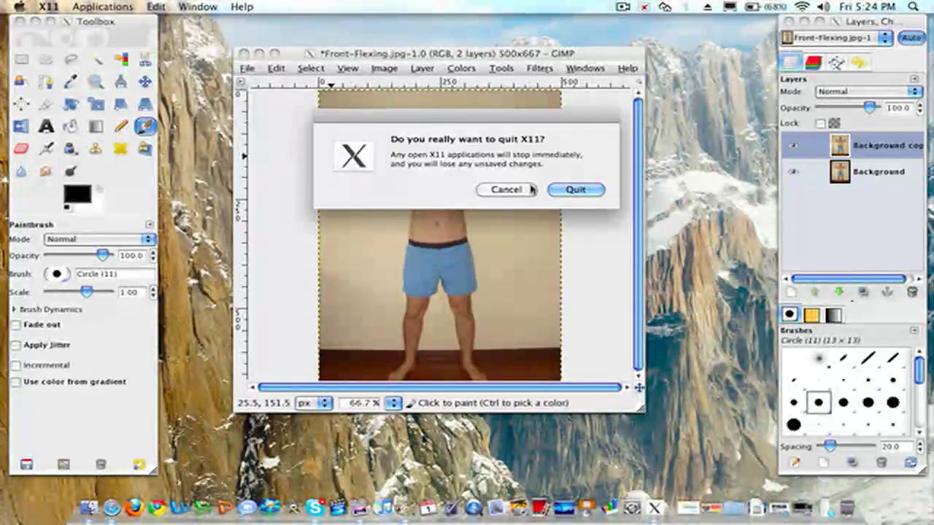
pyautogui.click(575, 189)
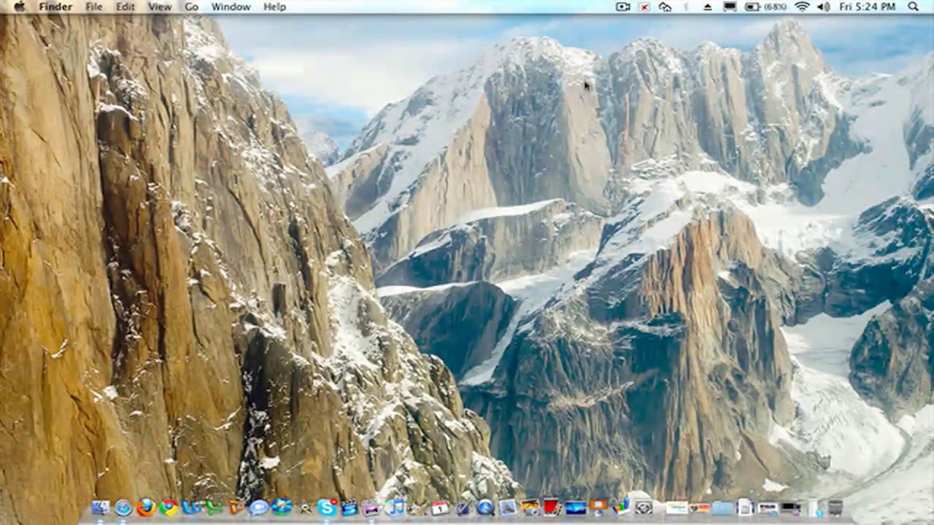